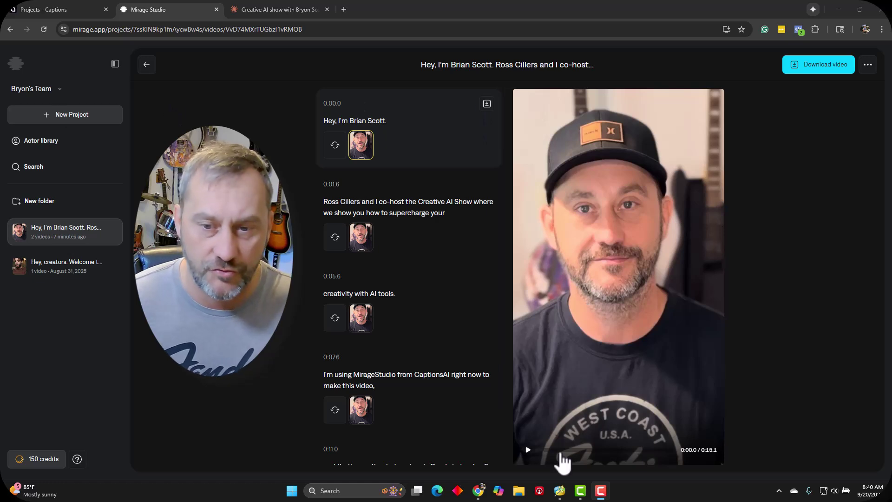
# Play the cap-wearing actor's 15.1-second video to the end, then rewind it to 0:00.0.
pyautogui.click(527, 450)
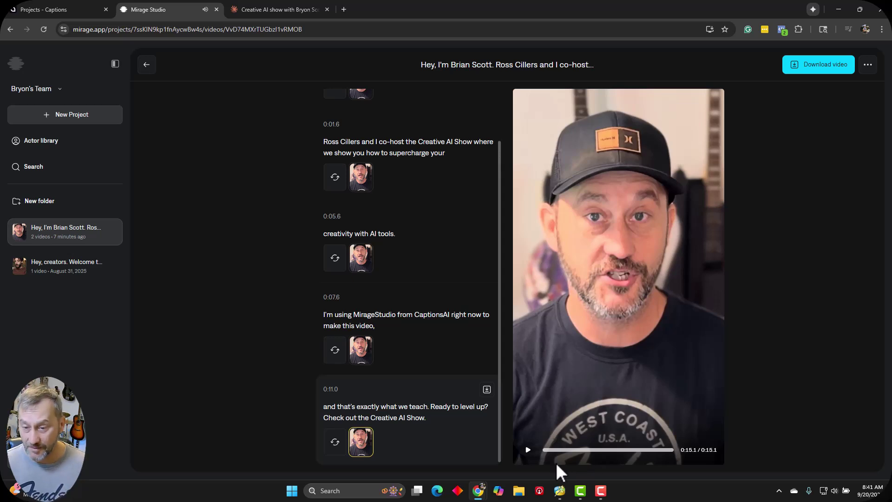
pyautogui.click(547, 450)
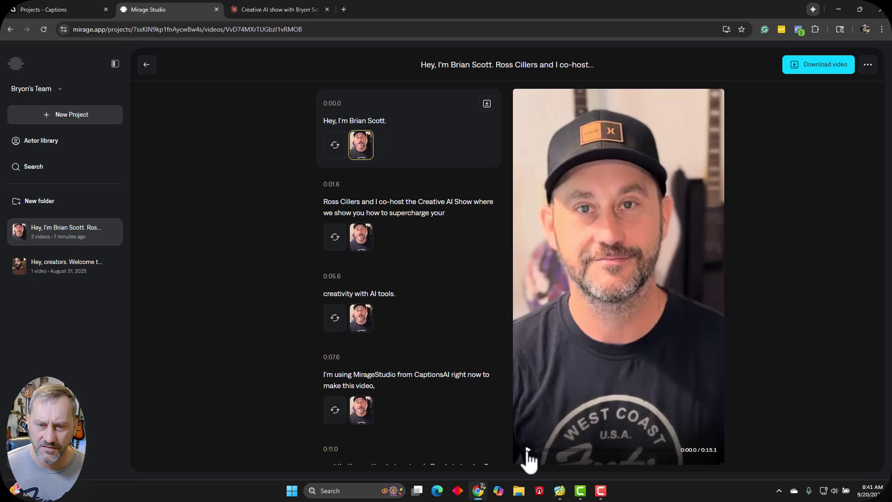
# Replay the cap-wearing actor's video, pause it near the end, and return to the Videos list.
pyautogui.click(529, 451)
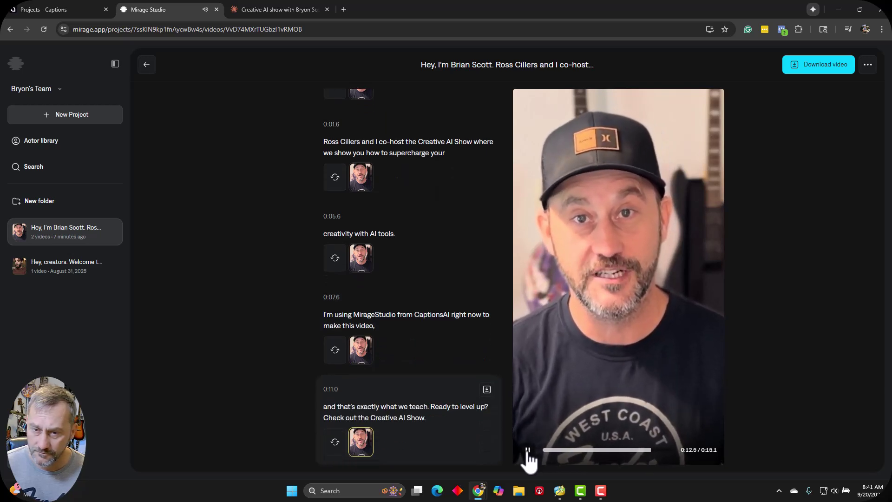
pyautogui.click(528, 450)
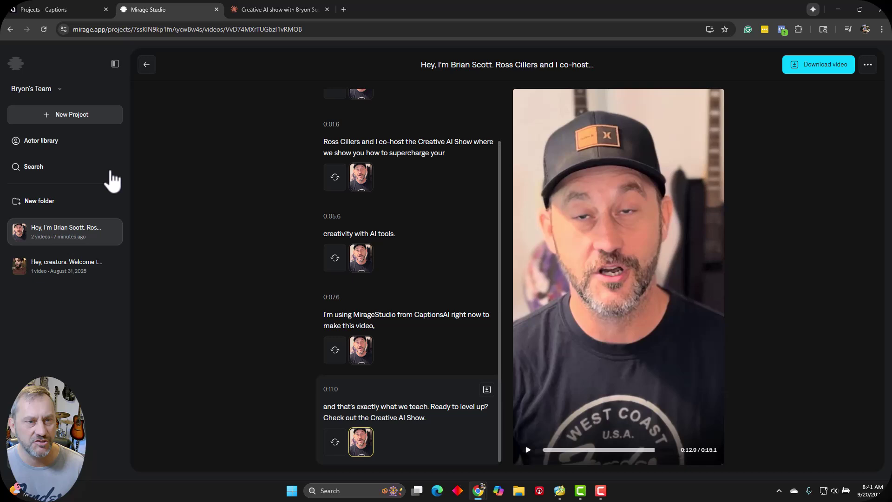
pyautogui.click(148, 67)
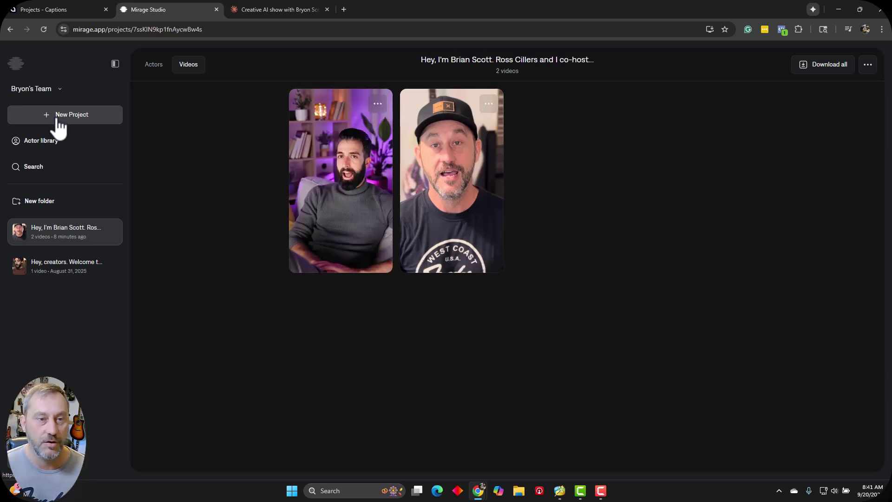
# Open and briefly preview the bearded actor's video, then create a blank new project.
pyautogui.click(364, 197)
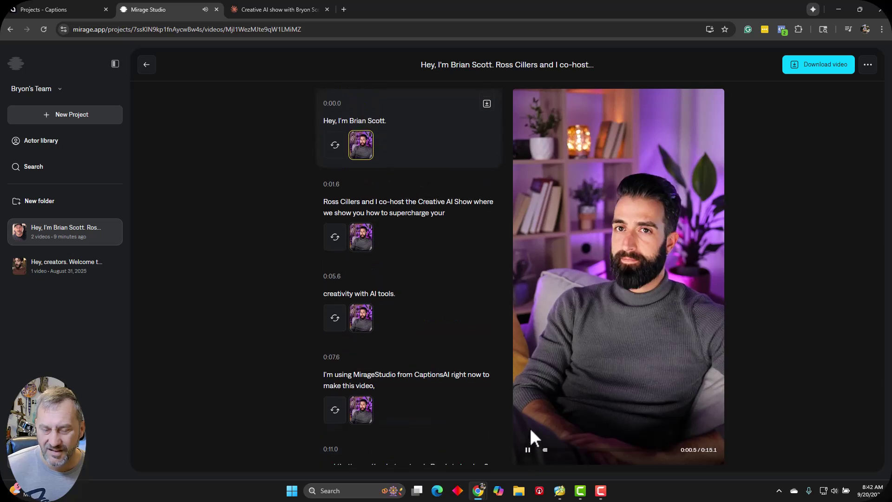
pyautogui.click(528, 449)
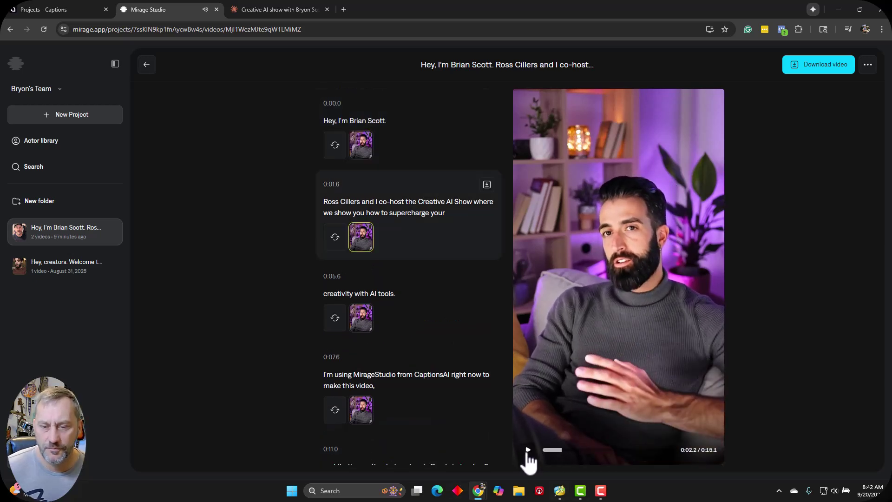
pyautogui.click(67, 123)
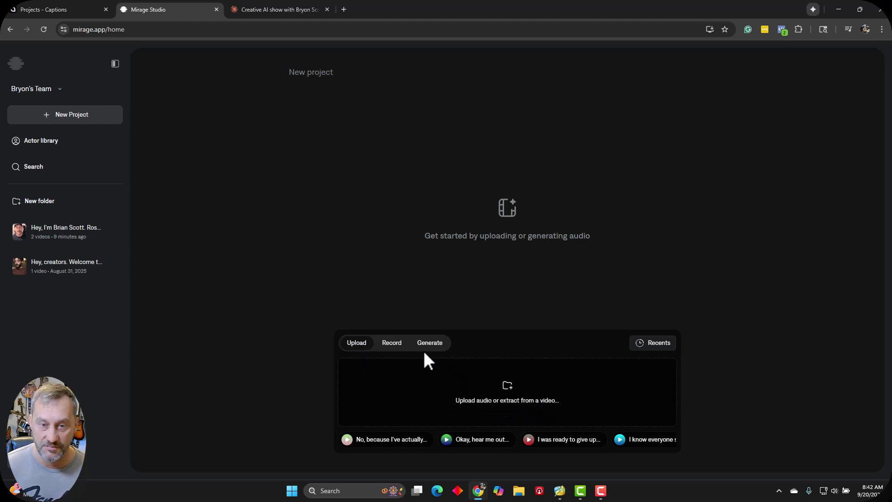
# Switch the new project's audio to Record mode after checking the script in the Creative AI tab.
pyautogui.click(396, 346)
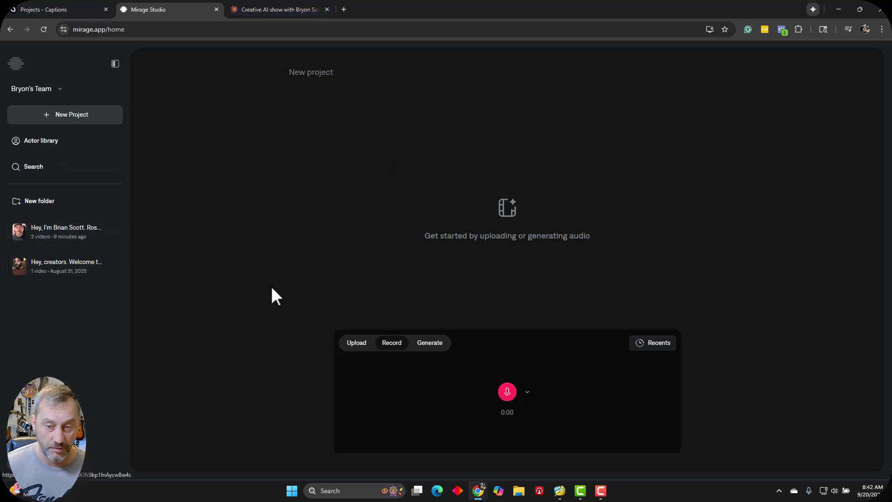
pyautogui.click(316, 10)
pyautogui.click(160, 8)
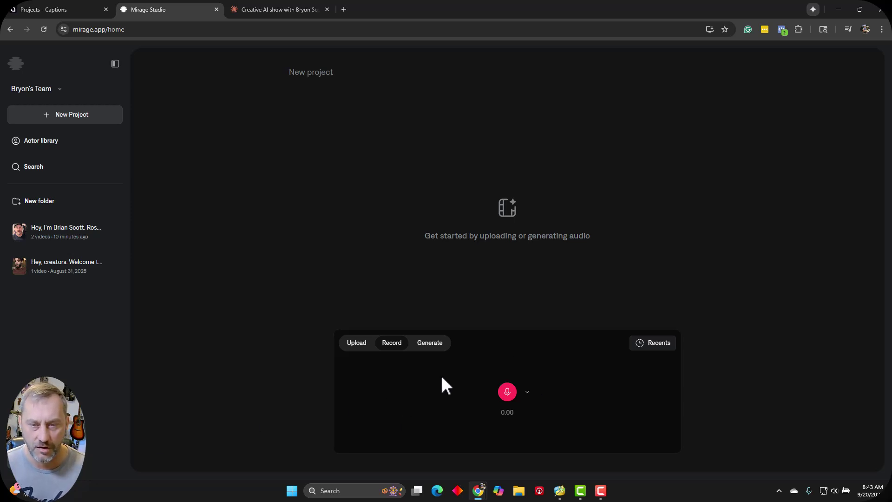
# Use Generate mode with the pasted show-intro script, browsing voices and voice cloning but keeping Alexandra.
pyautogui.click(430, 343)
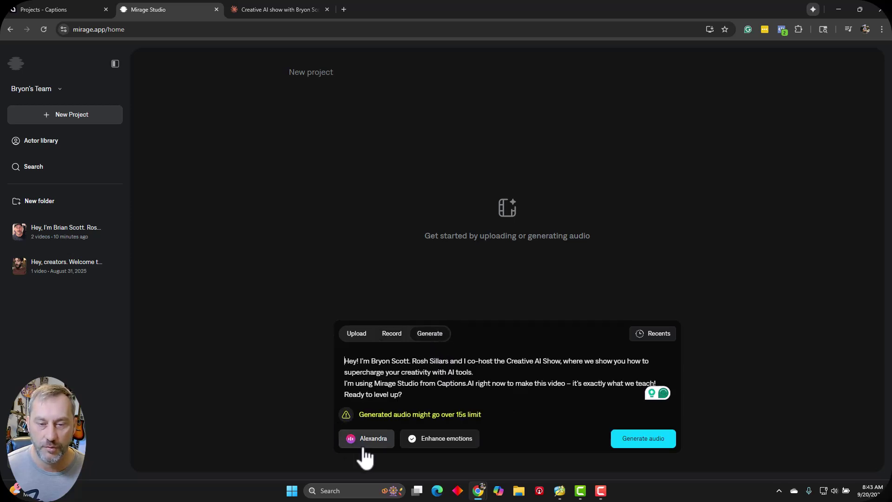
pyautogui.click(401, 395)
pyautogui.hotkey('ctrl', 'a')
pyautogui.click(402, 395)
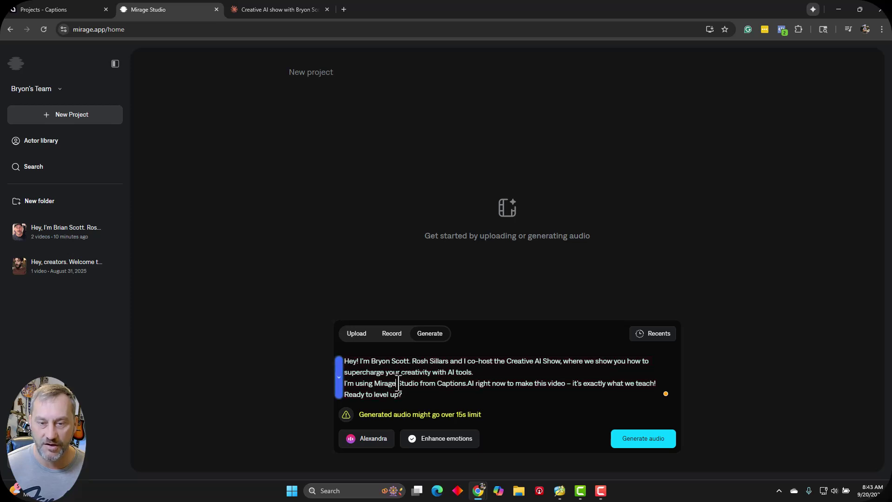
pyautogui.click(370, 442)
pyautogui.scroll(-3, 205, 342)
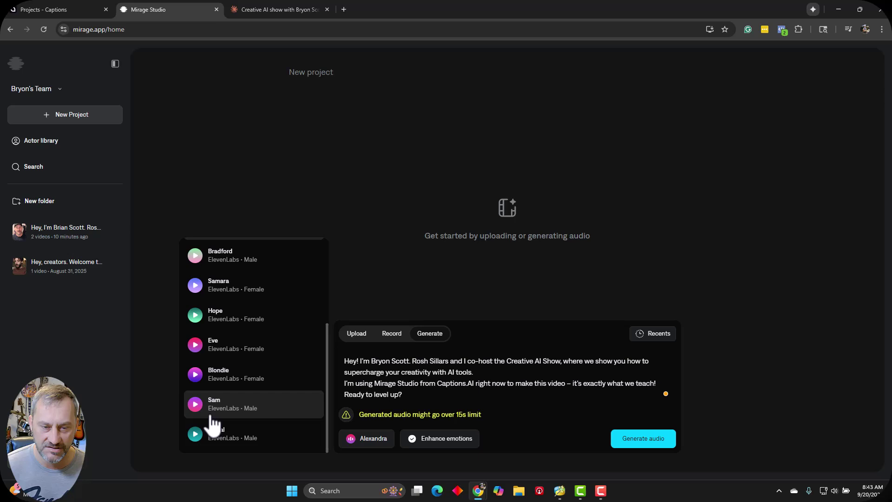
pyautogui.scroll(3, 214, 420)
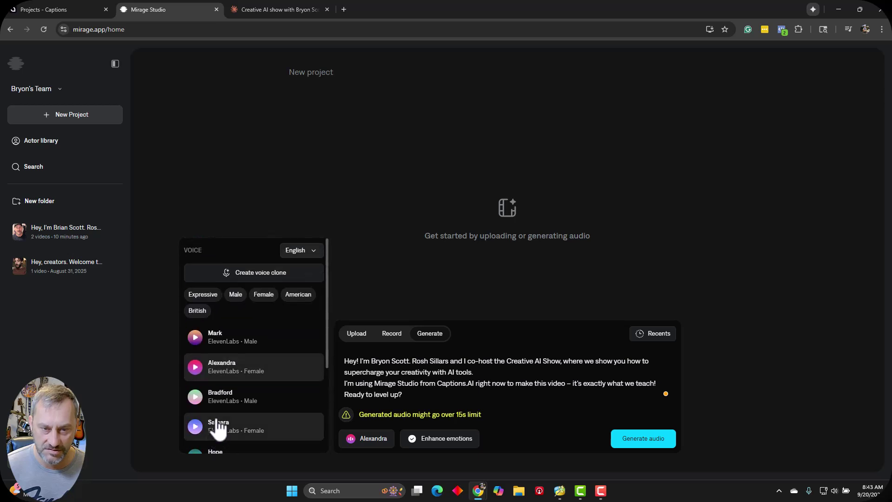
pyautogui.click(236, 273)
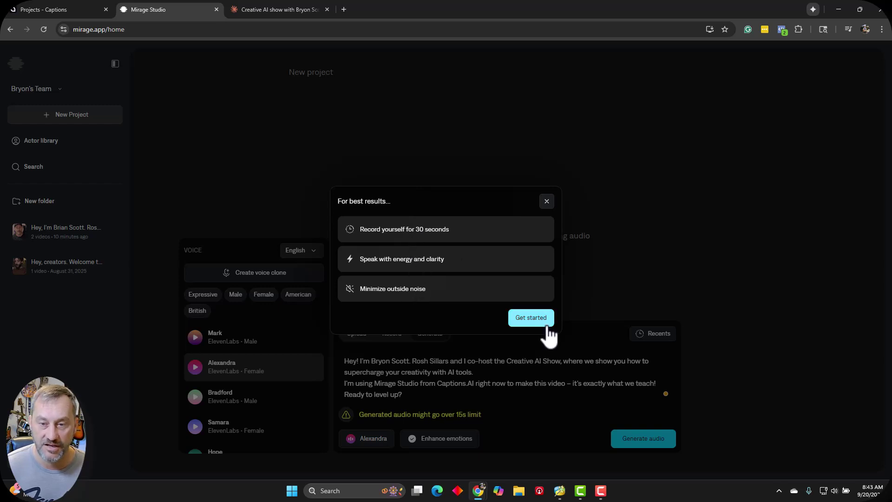
pyautogui.click(547, 202)
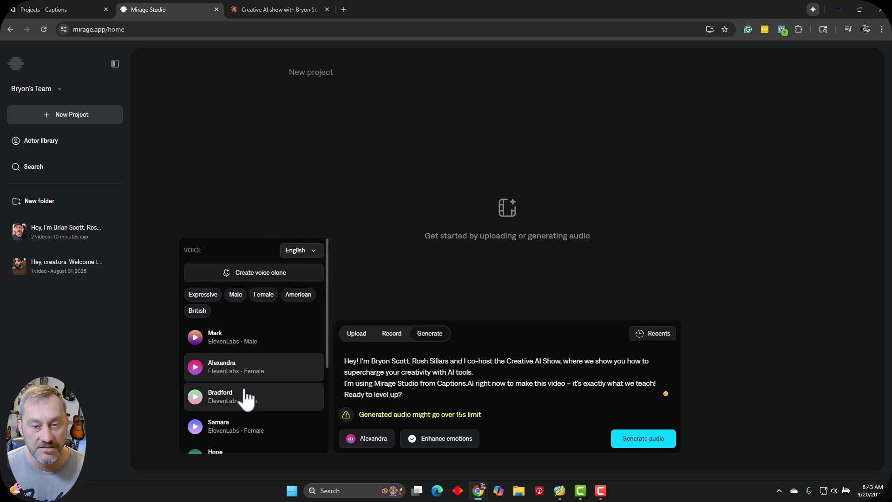
pyautogui.click(428, 377)
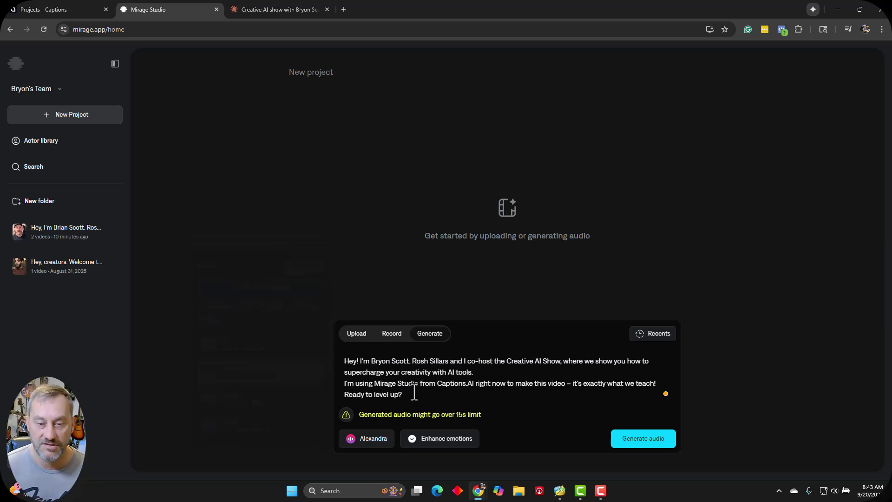
# Generate the script audio in Alexandra's voice with Enhance emotions adding [cheerful] and [excited] cues.
pyautogui.click(391, 333)
pyautogui.click(430, 342)
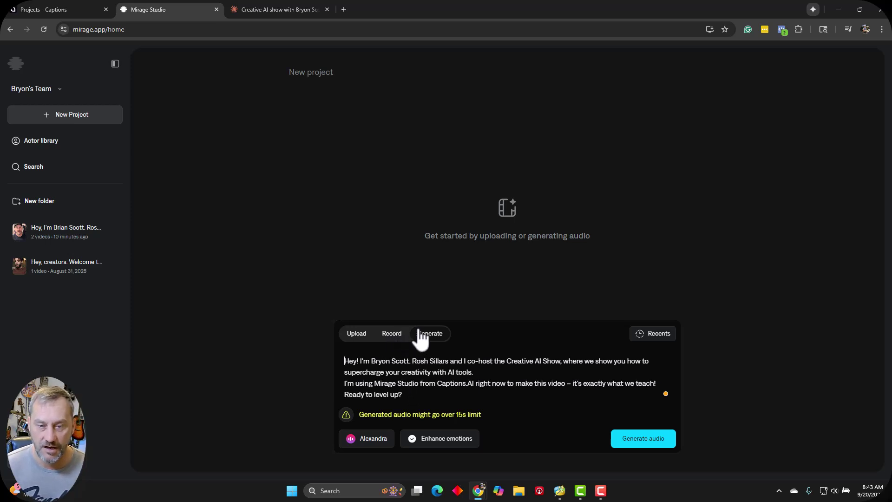
pyautogui.click(643, 446)
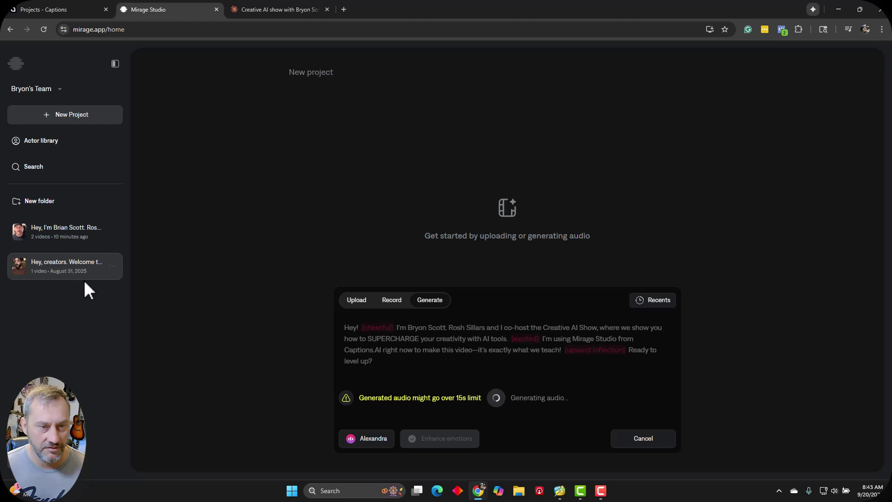
pyautogui.click(43, 141)
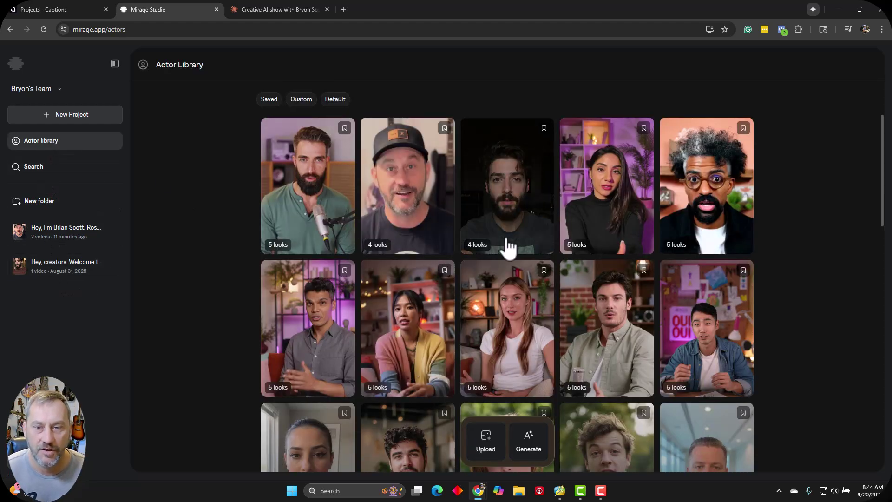
pyautogui.scroll(-2, 508, 247)
pyautogui.scroll(2, 507, 246)
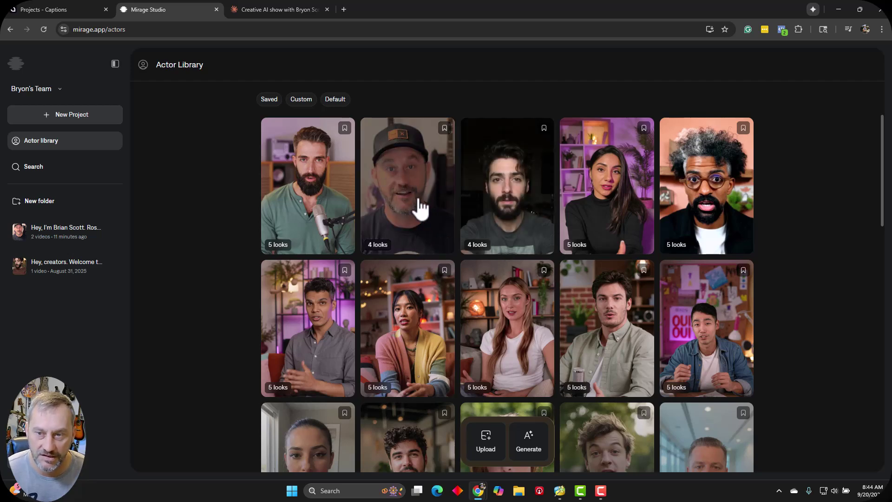
pyautogui.scroll(-15, 478, 263)
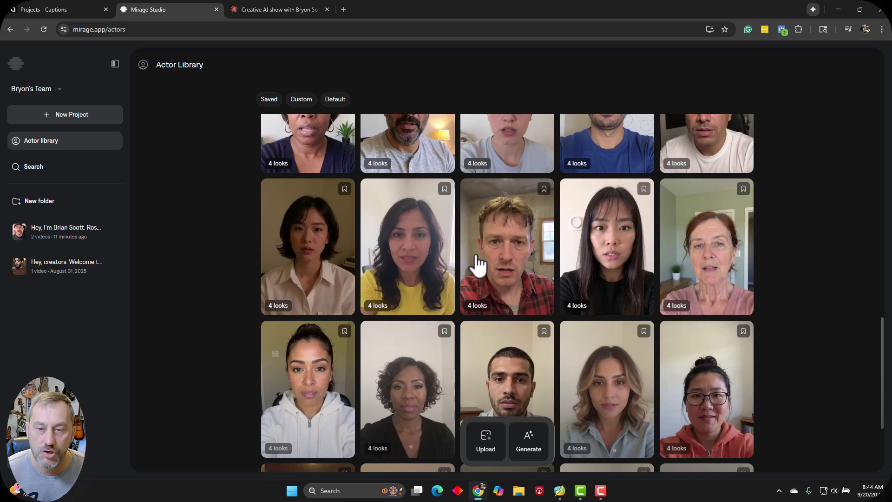
pyautogui.scroll(-15, 476, 262)
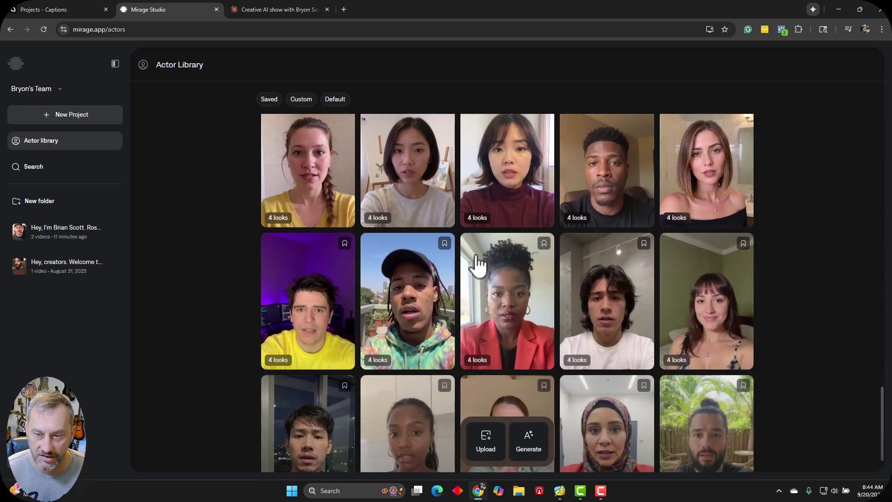
pyautogui.scroll(-10, 474, 254)
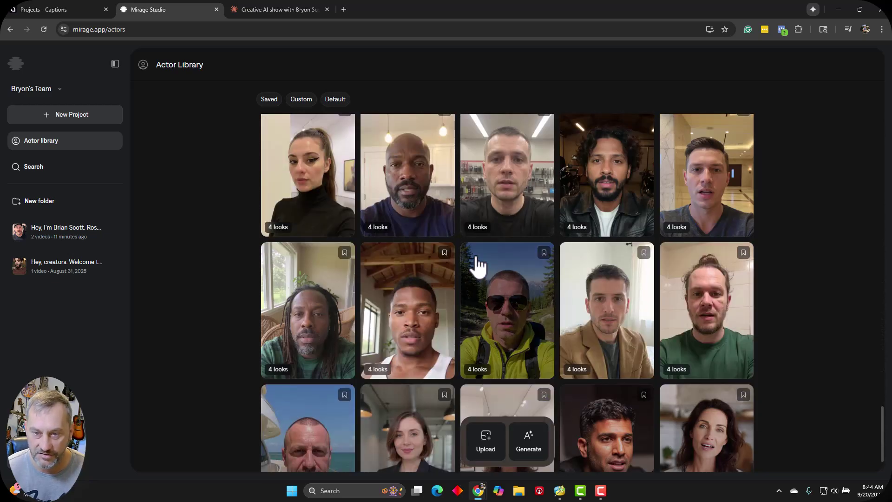
pyautogui.scroll(-6, 478, 268)
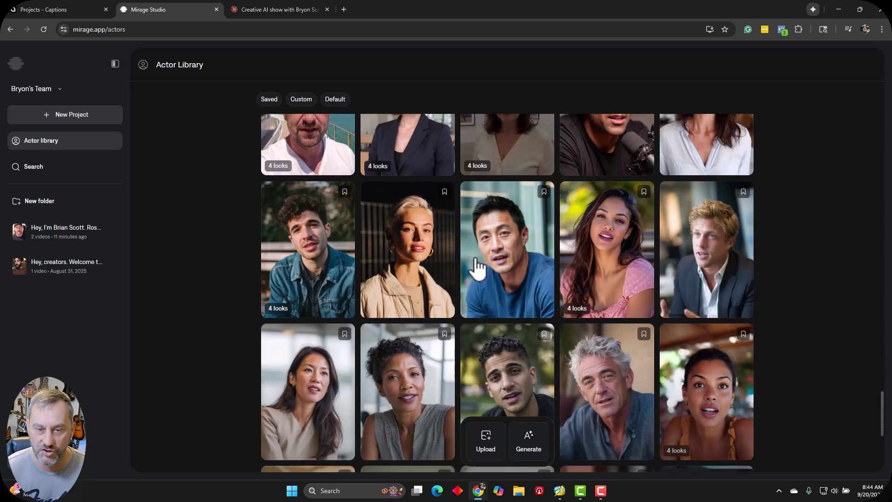
pyautogui.scroll(-2, 477, 268)
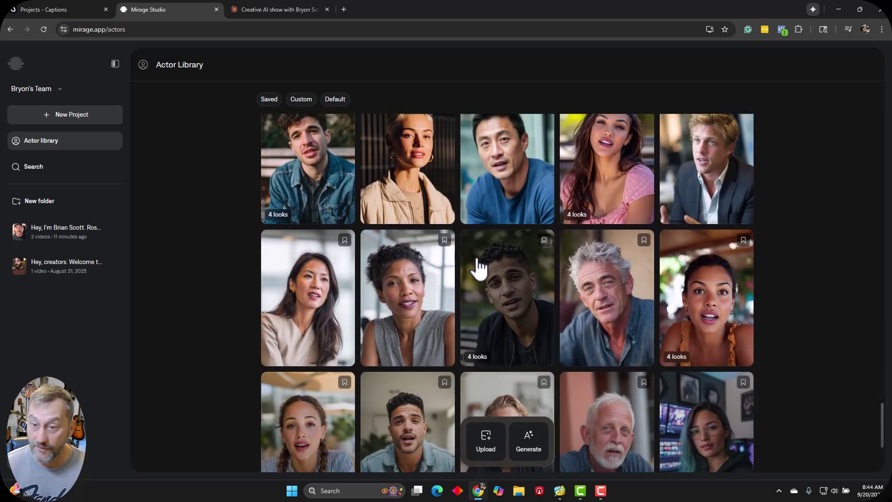
pyautogui.scroll(-7, 479, 267)
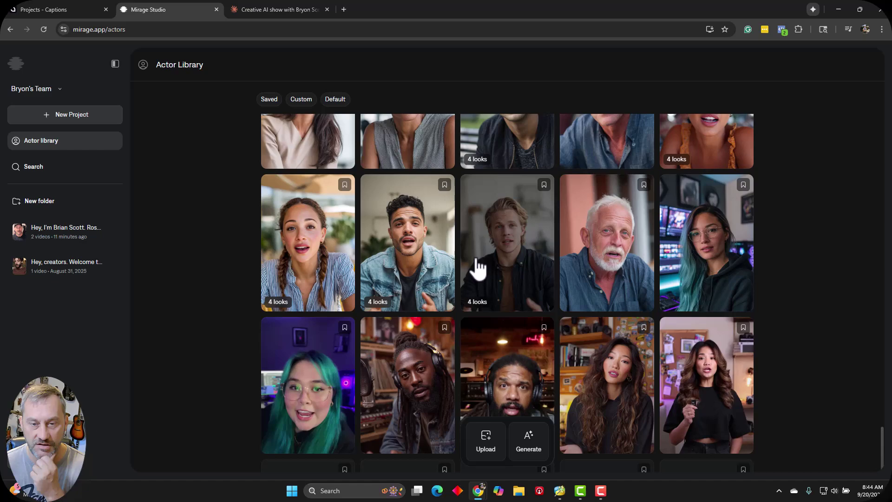
pyautogui.scroll(-6, 417, 285)
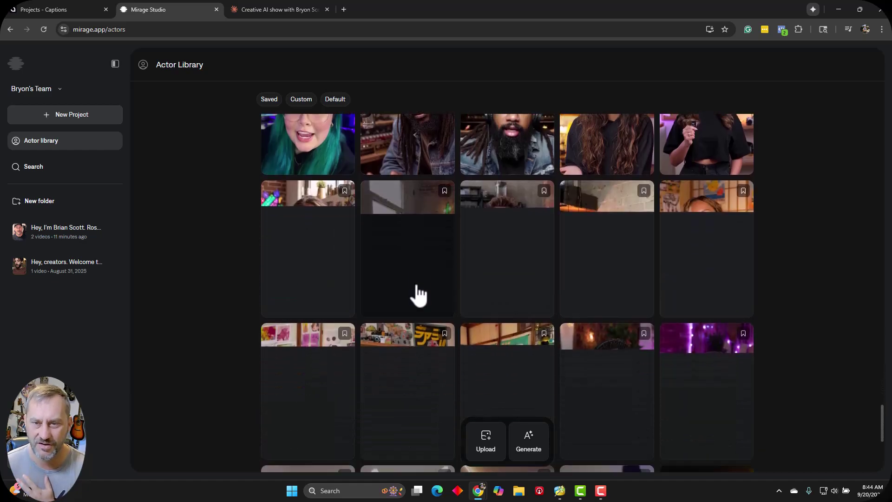
pyautogui.scroll(-10, 418, 291)
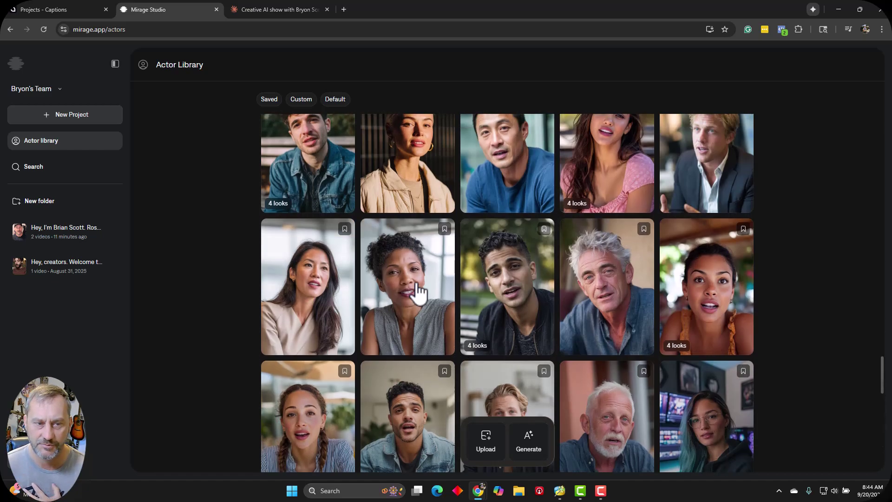
pyautogui.scroll(5, 420, 286)
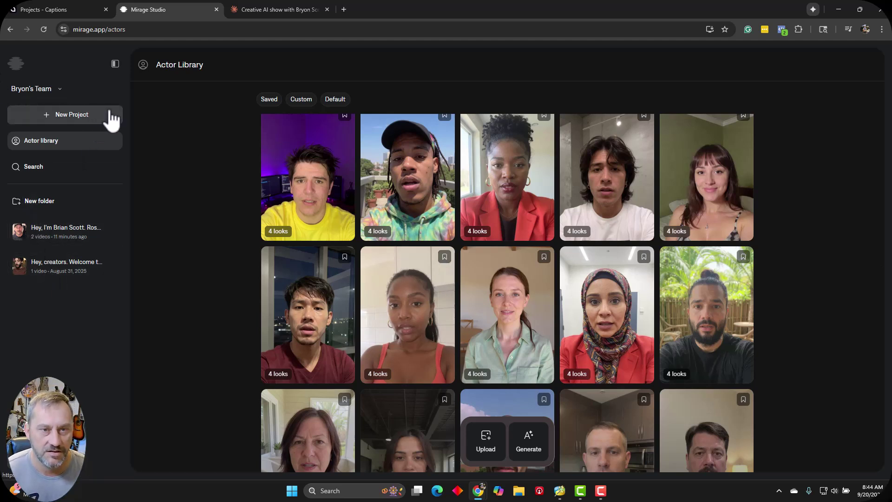
# Return to the 22.2-second generated audio and accept it to reach the actor picker.
pyautogui.click(10, 29)
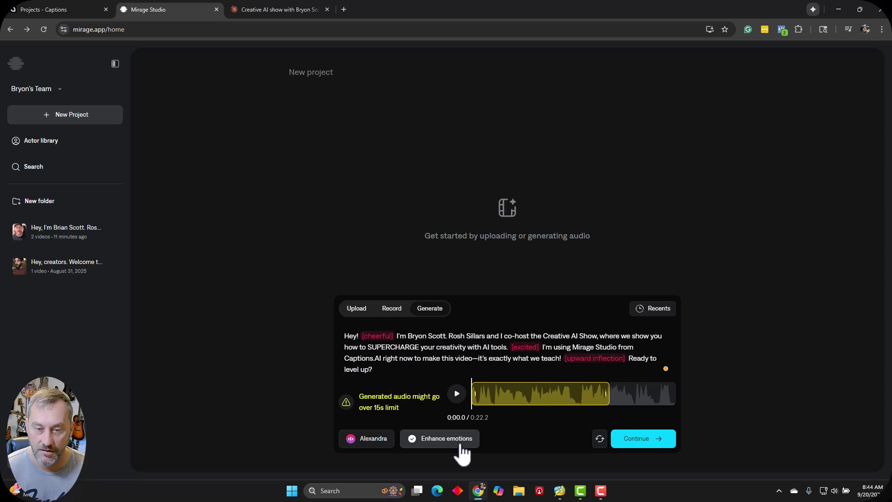
pyautogui.click(667, 446)
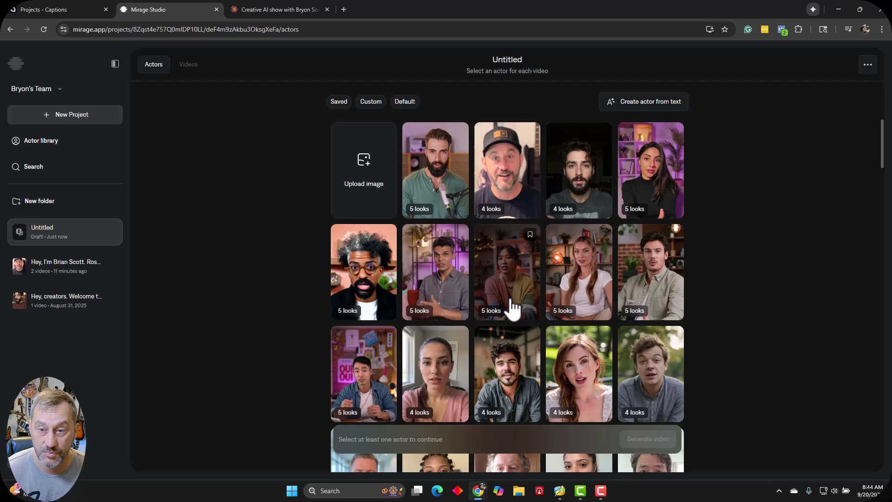
# Choose Kate in her red-lamp denim-overalls look as the draft's actor.
pyautogui.scroll(-1, 501, 344)
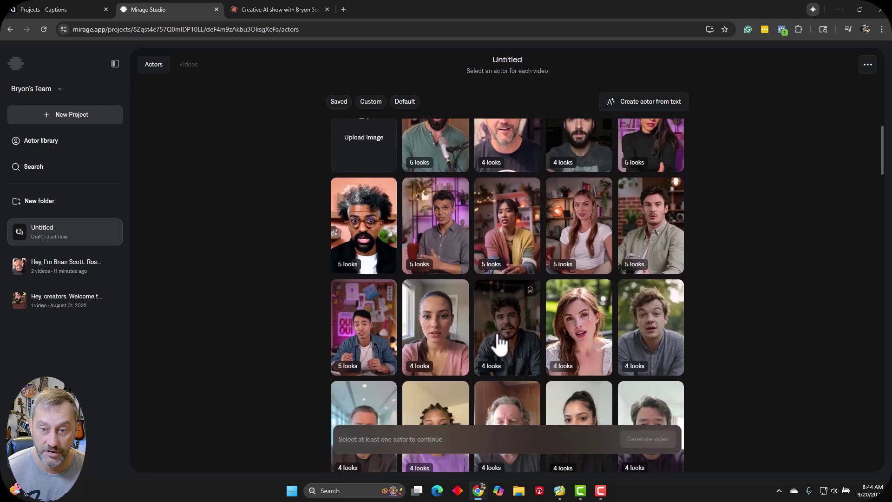
pyautogui.click(569, 220)
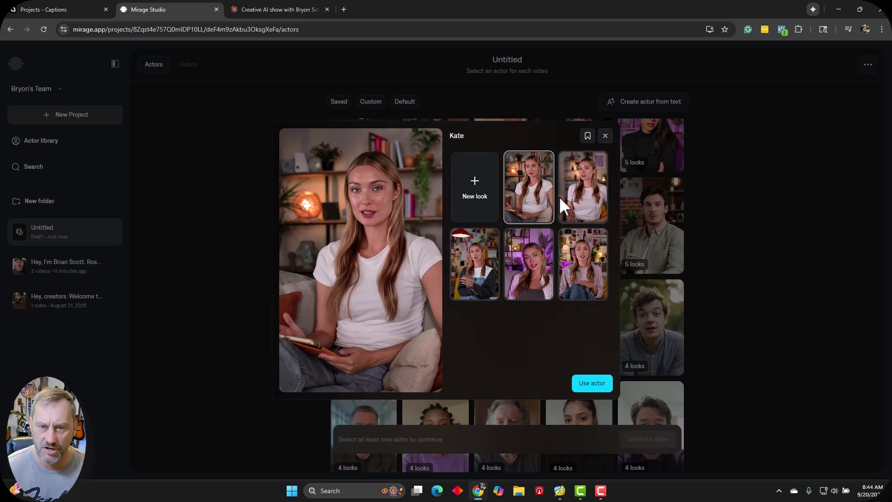
pyautogui.click(475, 270)
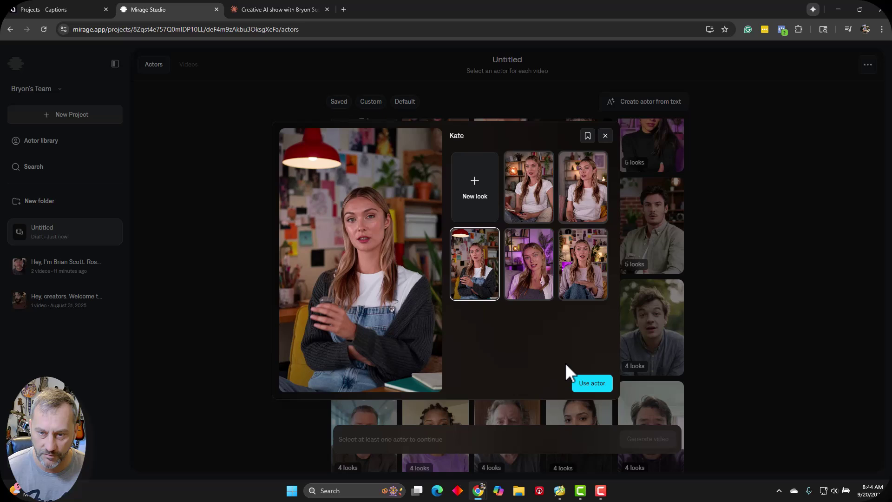
pyautogui.click(587, 386)
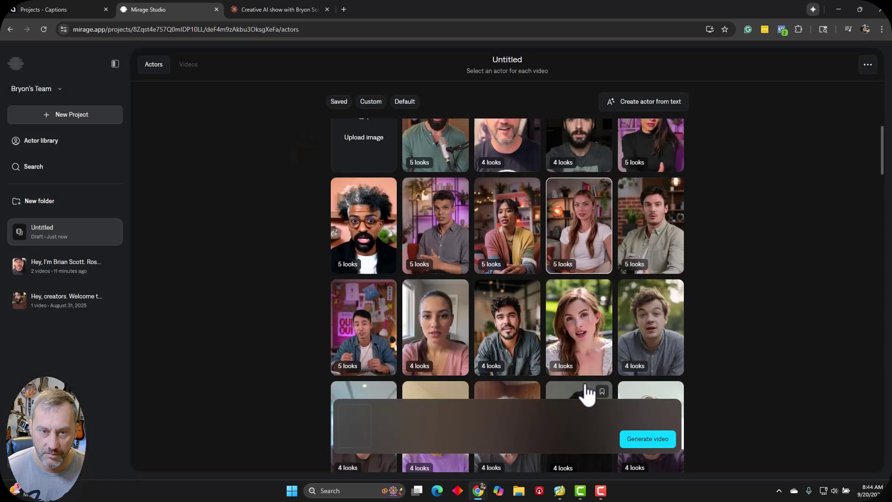
# Generate Kate's overalls-look video and wait until it appears finished in Videos.
pyautogui.click(640, 438)
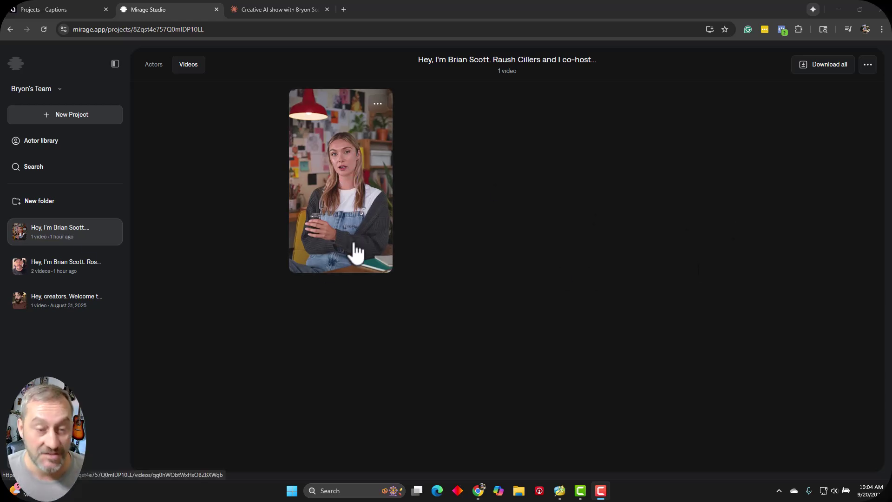
# Open Kate's finished video in the editor and play it to its 15.1-second end.
pyautogui.click(362, 201)
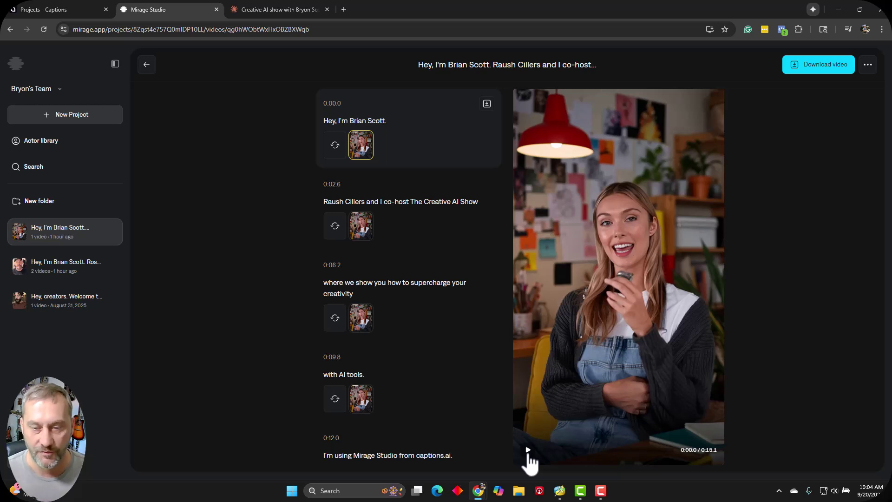
pyautogui.click(528, 450)
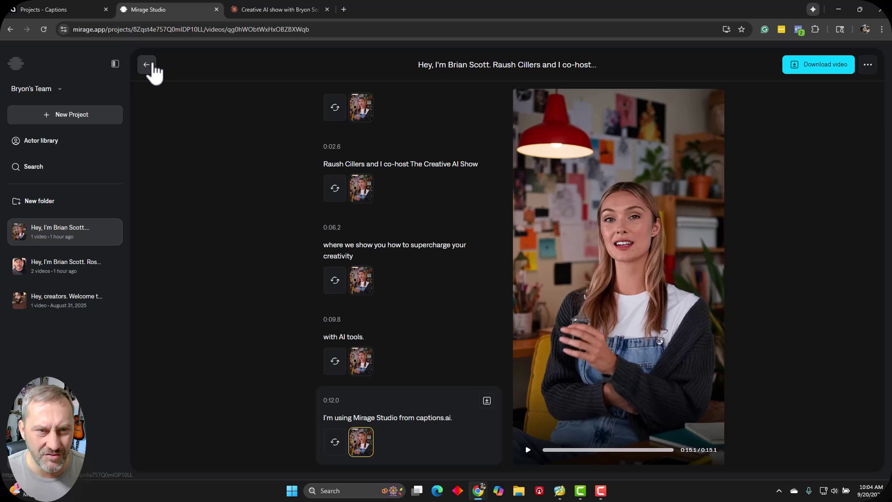
# Leave the editor, try a new project's Record and Generate audio tabs, then reopen the earlier two-video project.
pyautogui.click(146, 65)
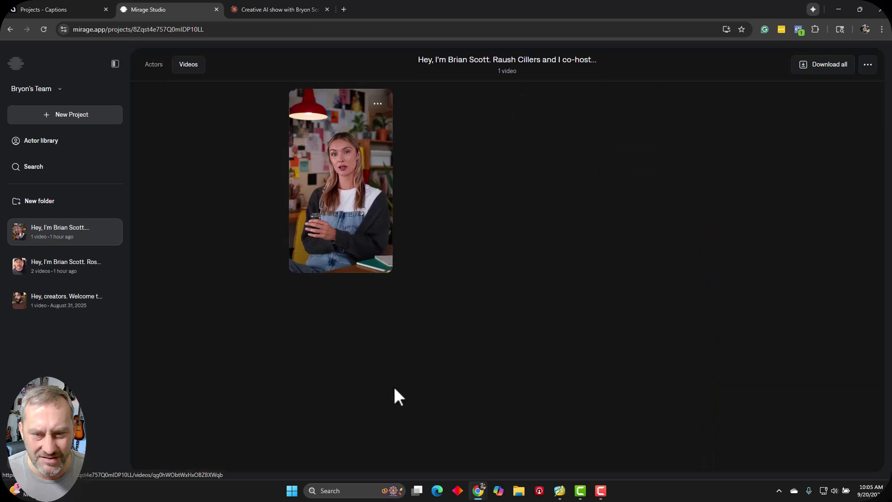
pyautogui.click(50, 116)
pyautogui.click(391, 344)
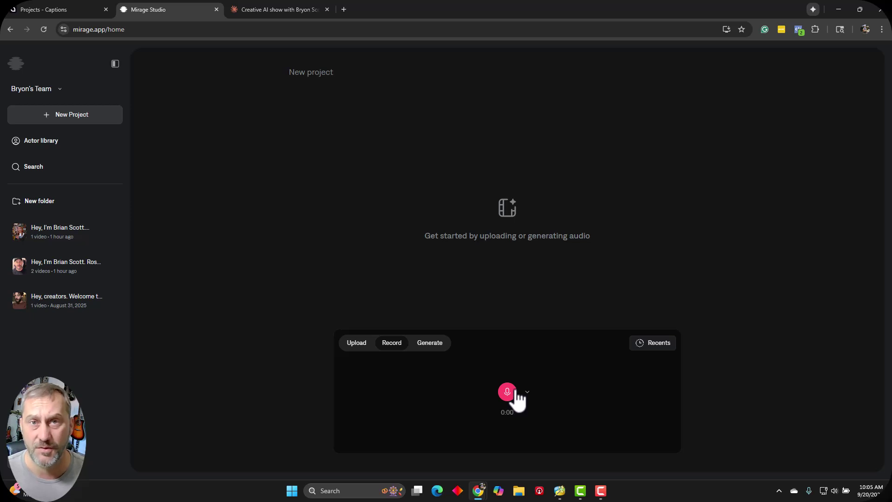
pyautogui.click(436, 346)
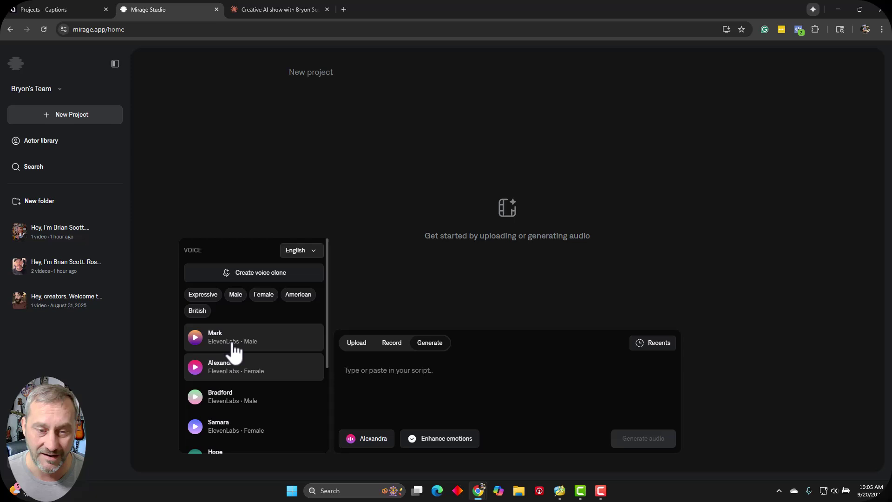
pyautogui.click(420, 140)
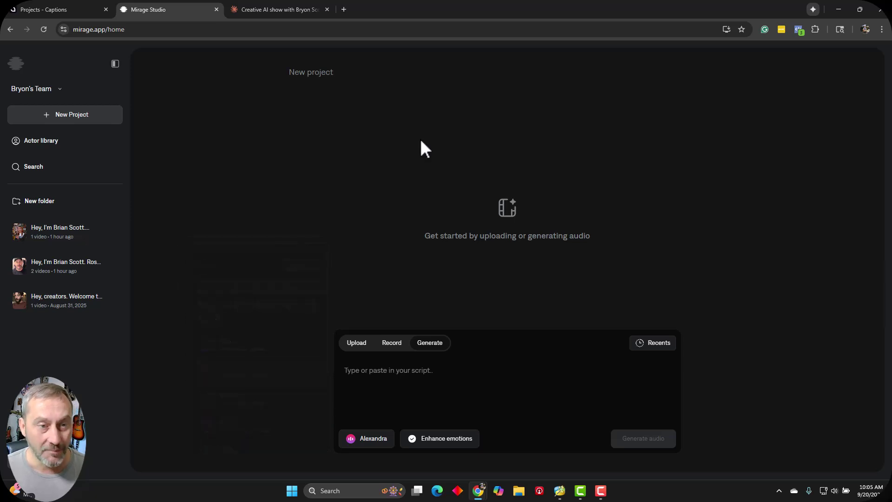
pyautogui.click(55, 238)
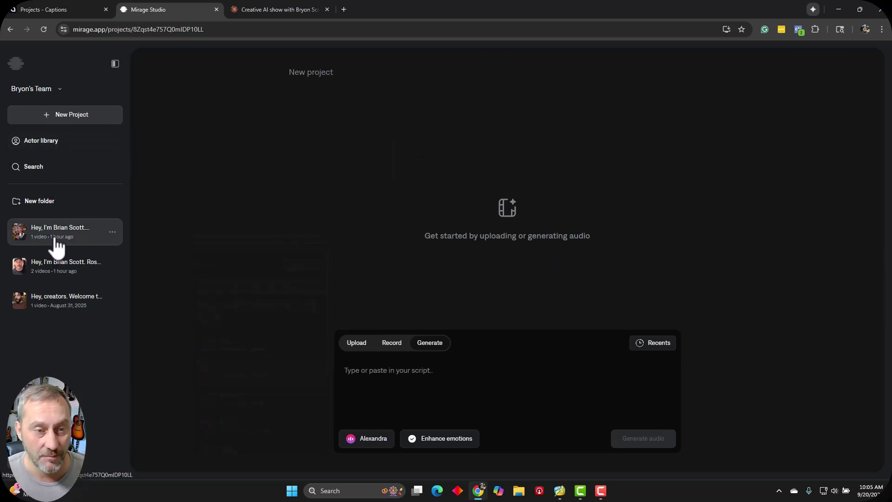
pyautogui.click(77, 273)
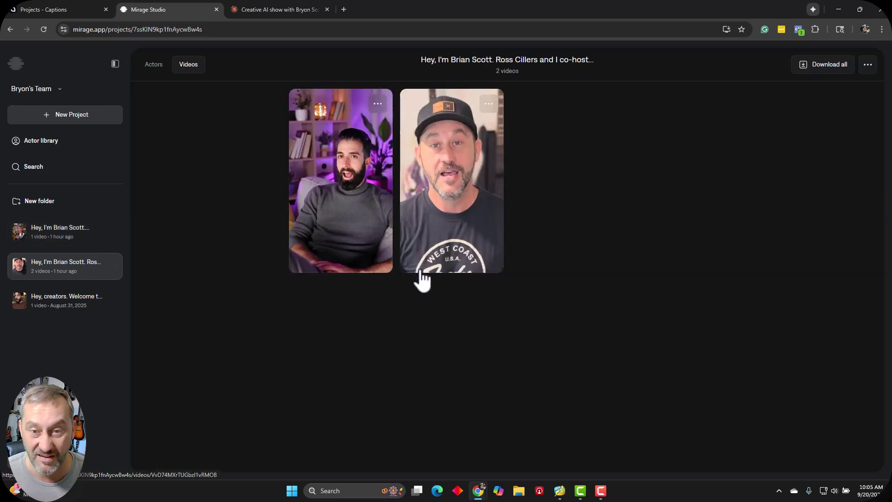
pyautogui.click(25, 11)
pyautogui.scroll(-3, 484, 290)
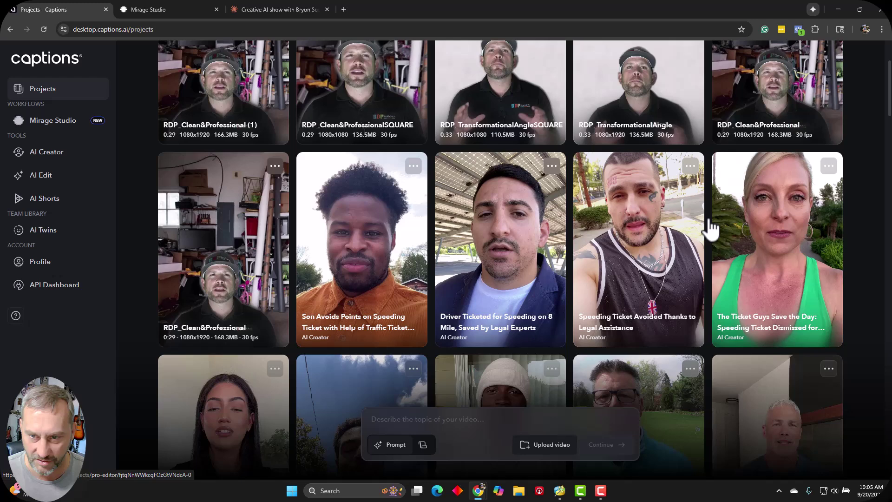
pyautogui.scroll(3, 512, 251)
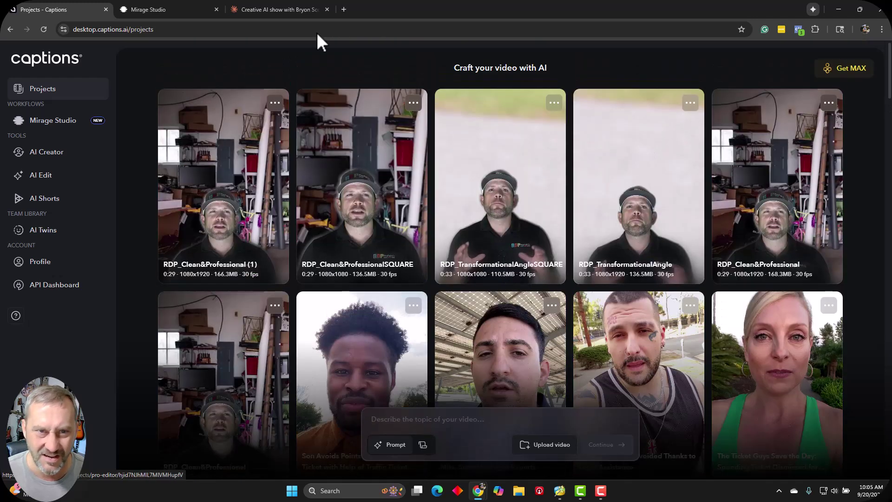
pyautogui.click(184, 9)
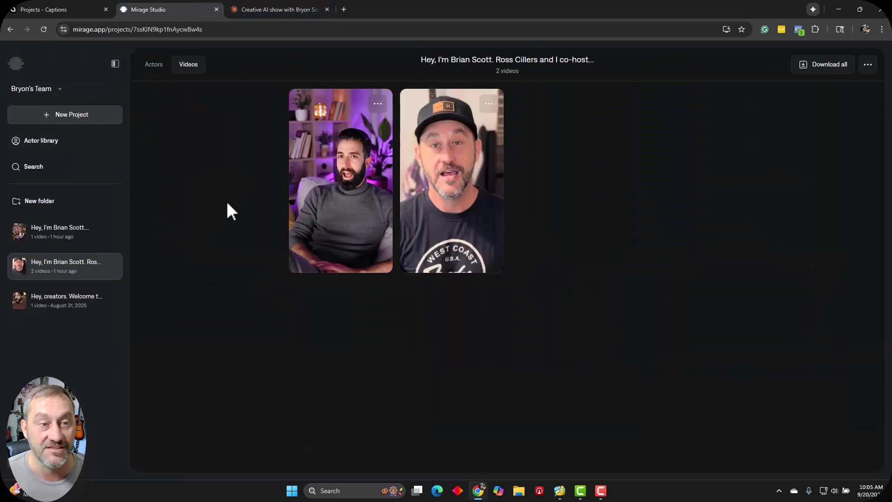